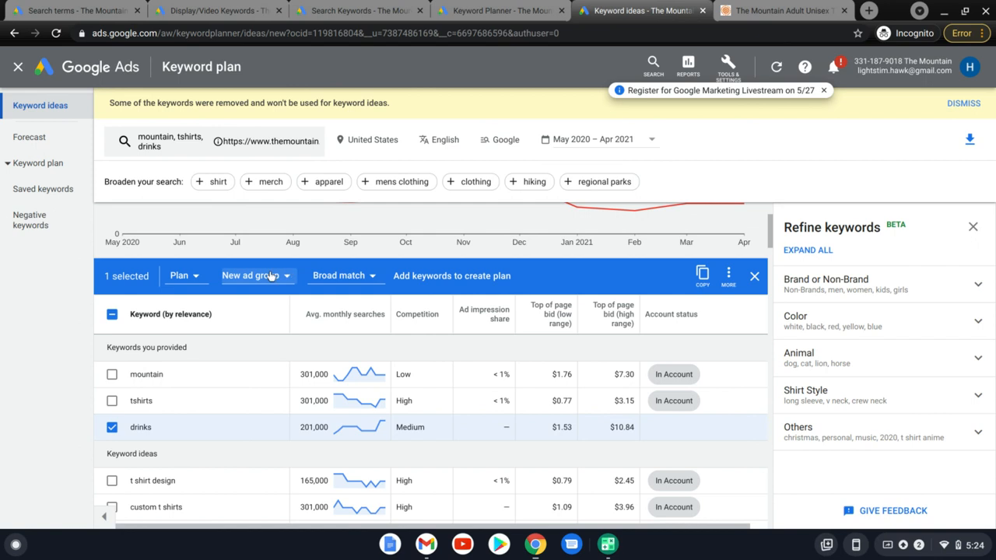
Choose an existing campaign instead of a plan as the destination for the selected "drinks" keyword.
click(269, 276)
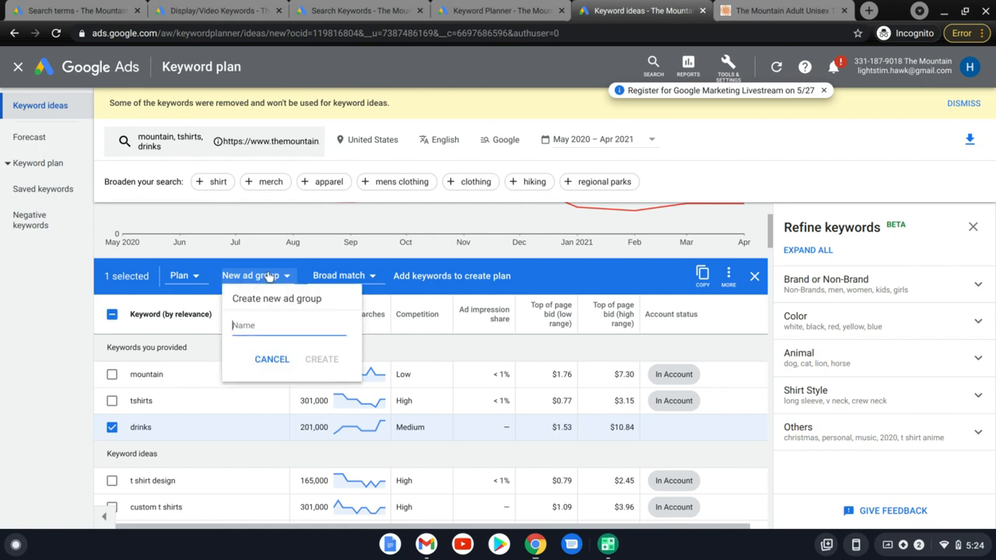
click(268, 358)
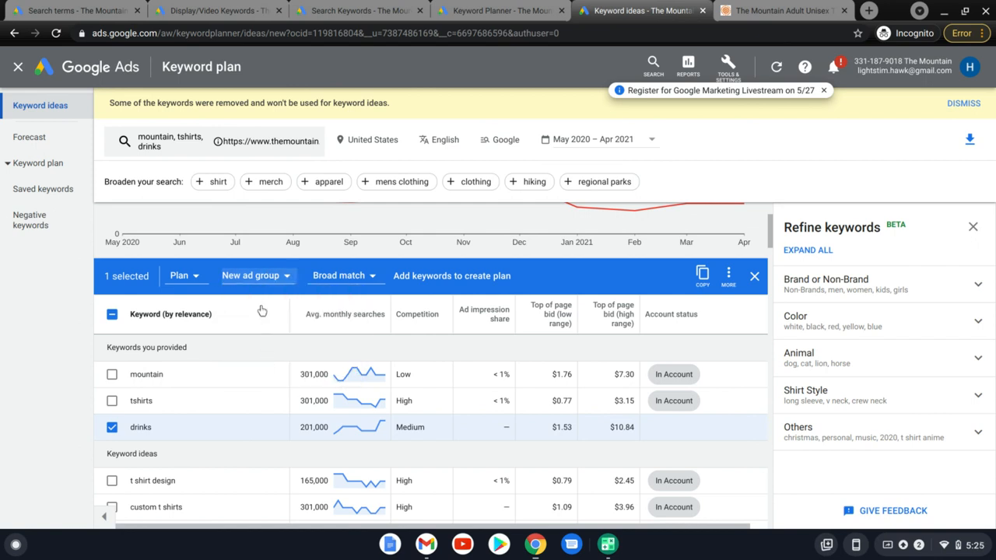
click(198, 276)
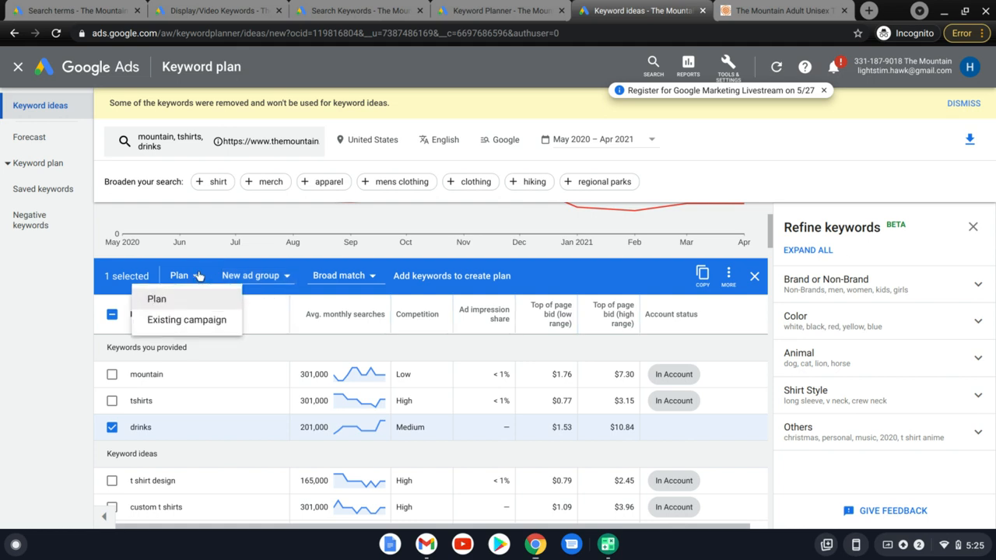
click(188, 319)
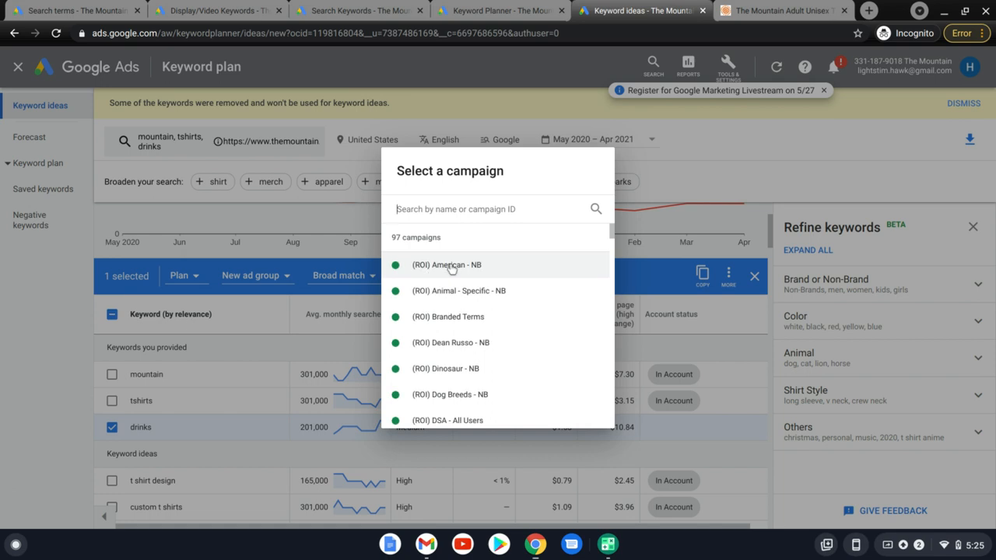
Search the campaigns for "non" and choose Hawk - Non Brand - Big Cat - USA with the Hoodie - Lion ad group.
text(bra)
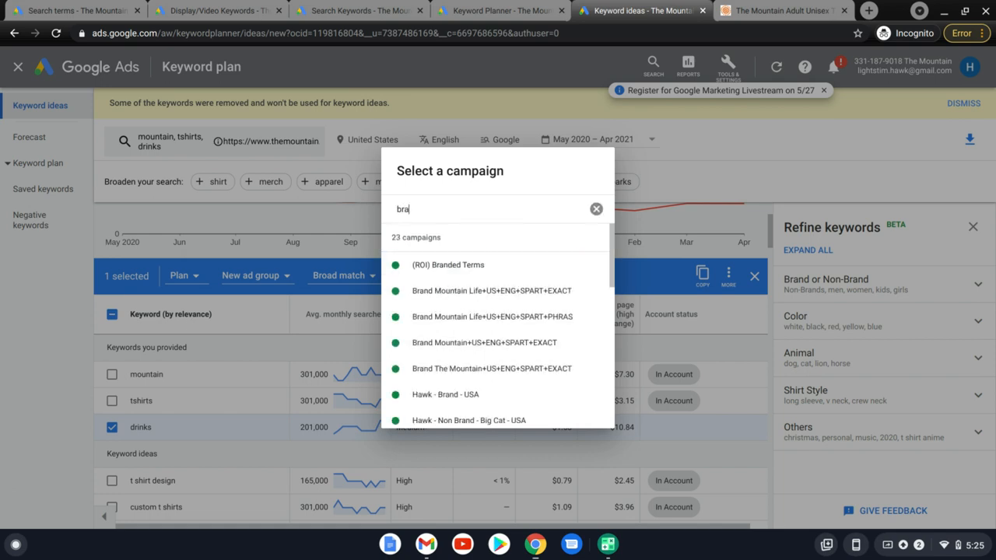
key(BackSpace)
key(BackSpace)
key(BackSpace)
text(non0)
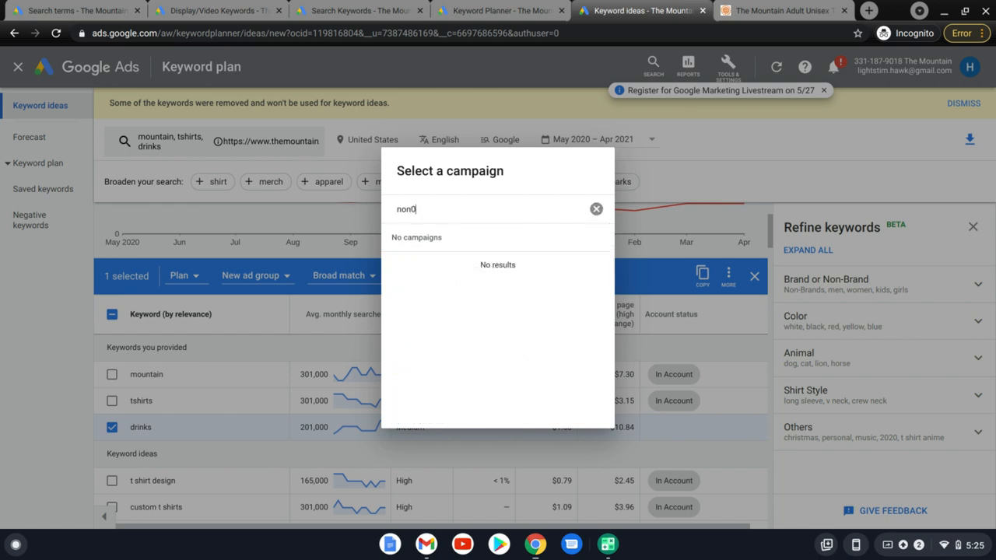
key(BackSpace)
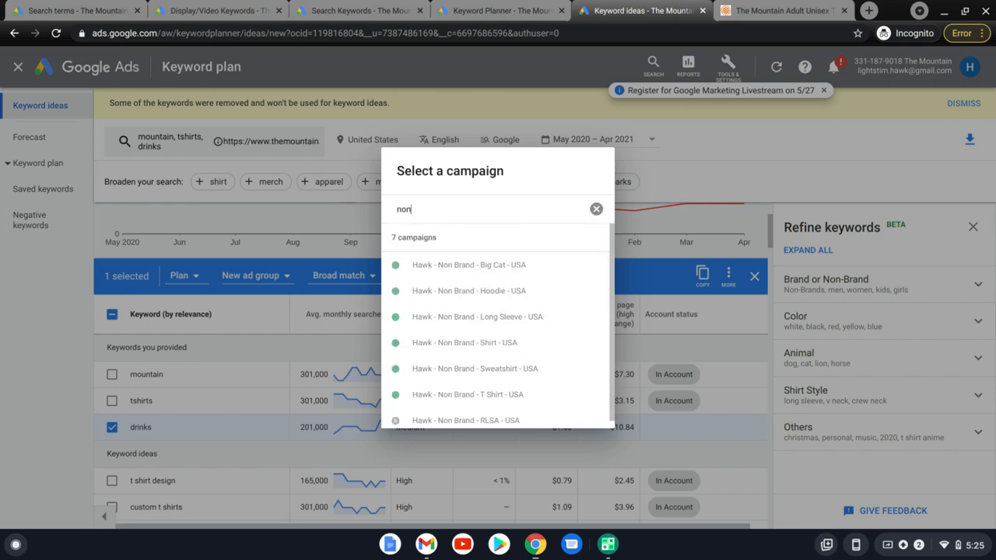
text(-)
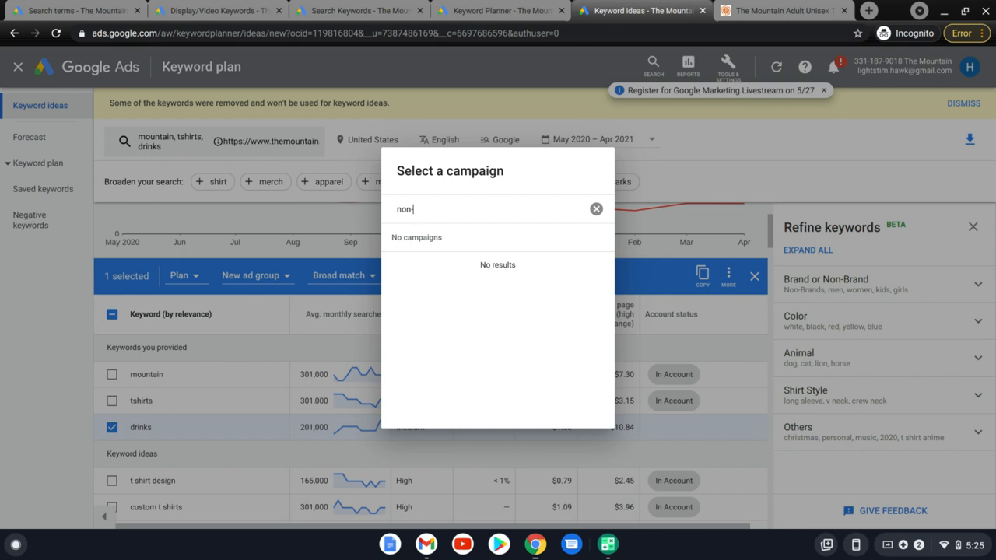
key(BackSpace)
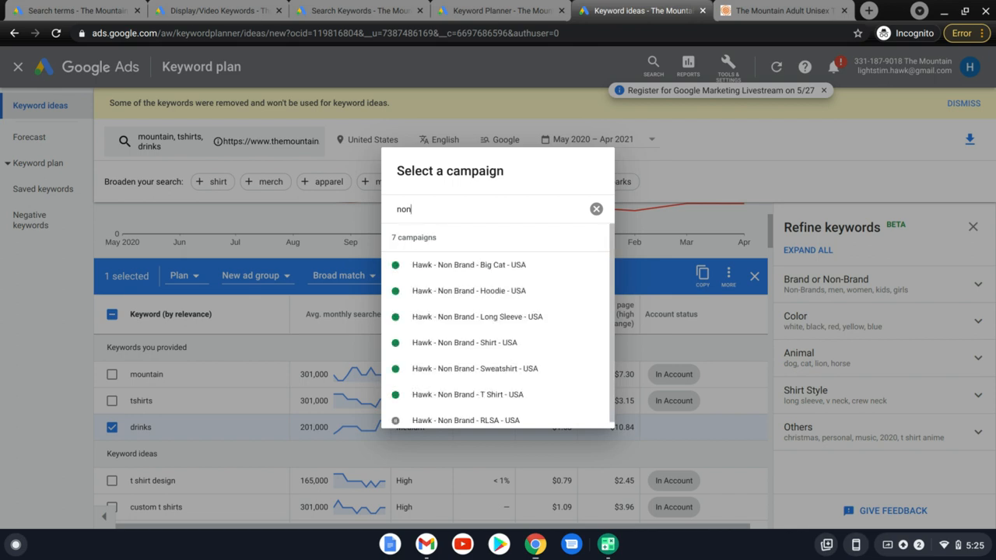
scroll(538, 339, down, 1)
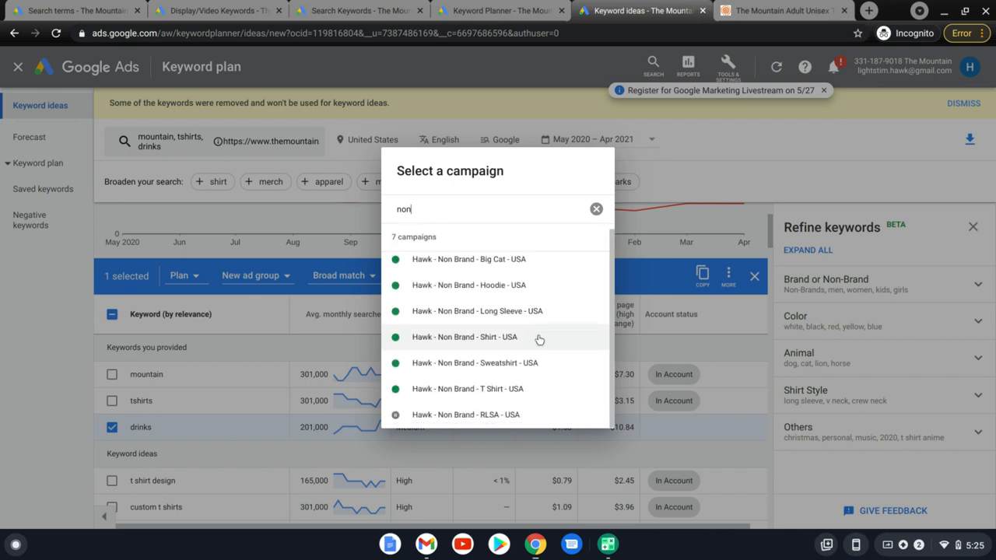
scroll(538, 339, up, 1)
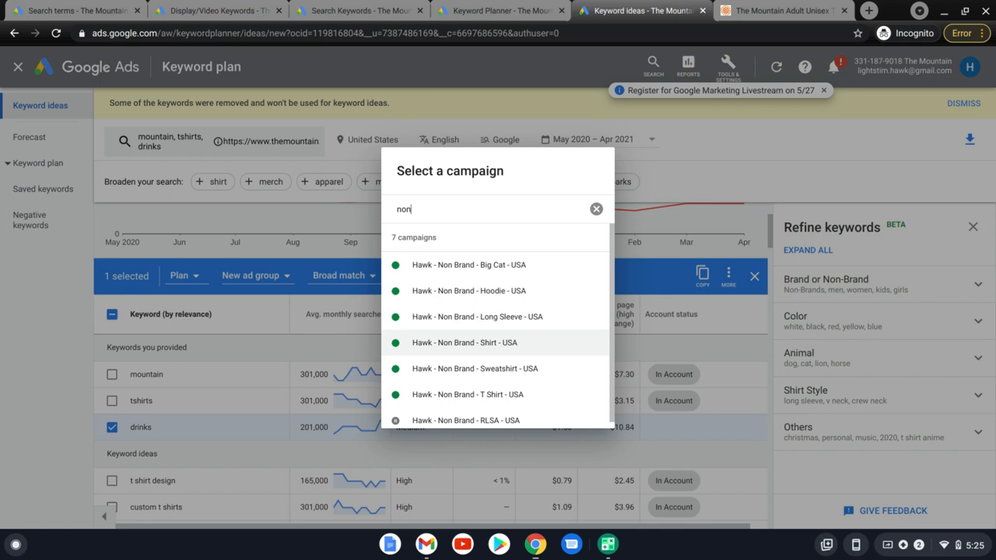
click(496, 271)
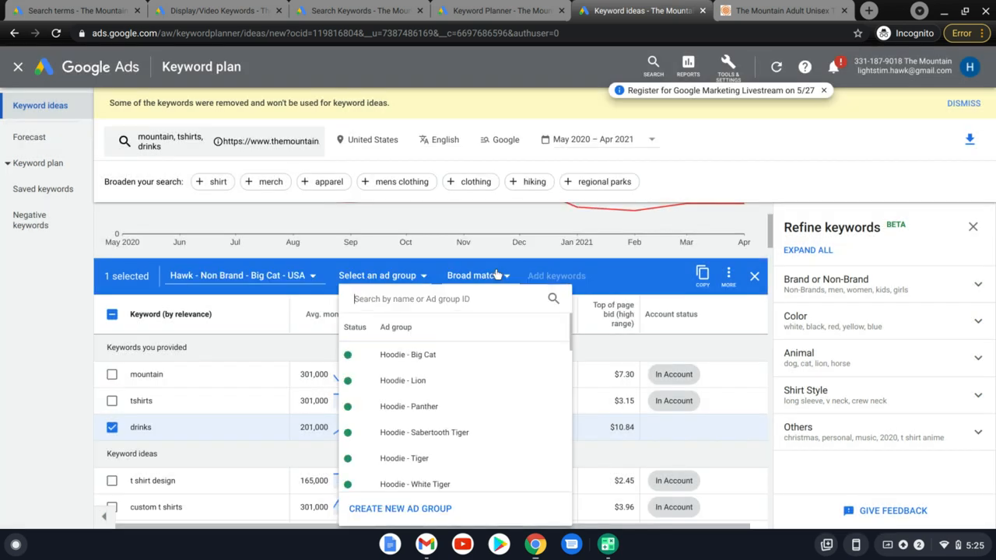
click(434, 382)
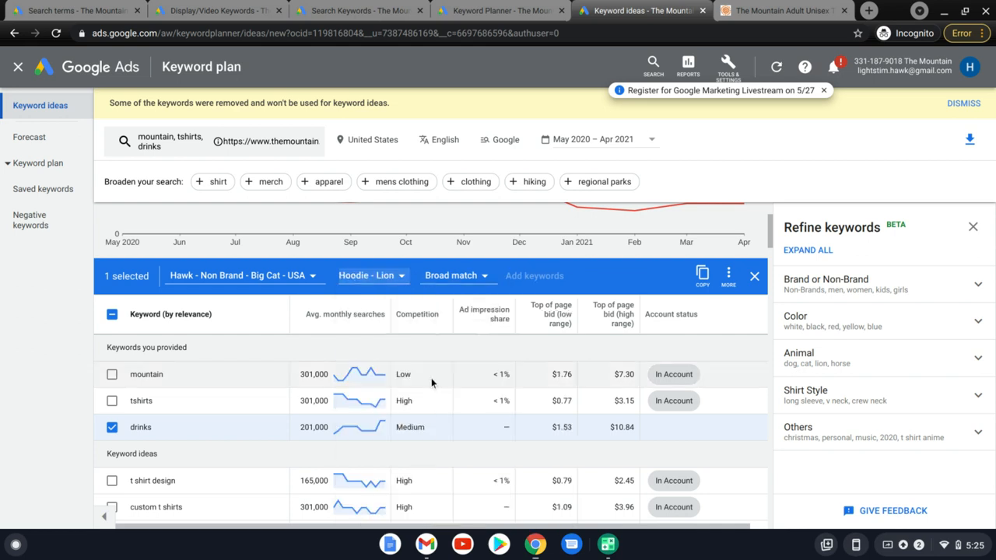
Look at the match type choices and the additional actions available for the selected "drinks" keyword.
click(433, 277)
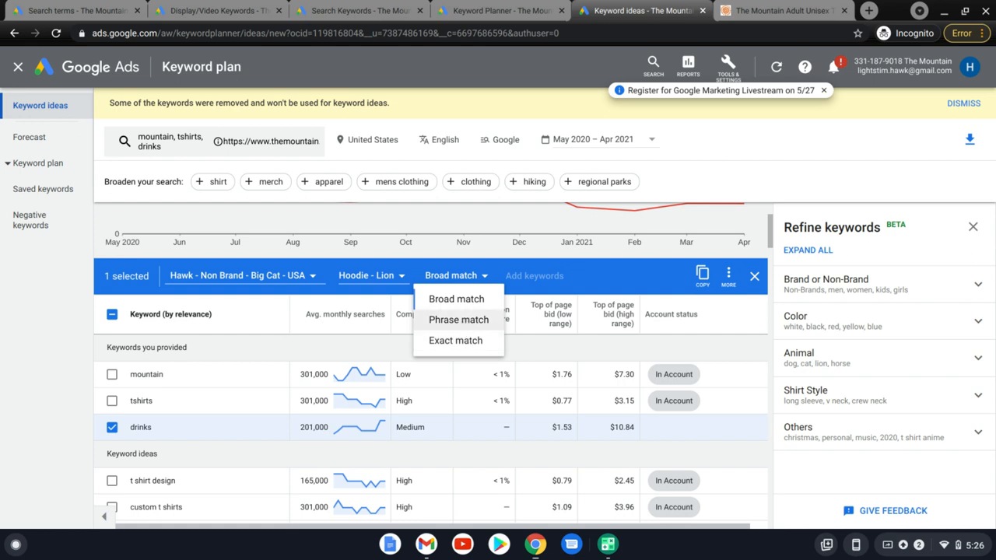
click(25, 352)
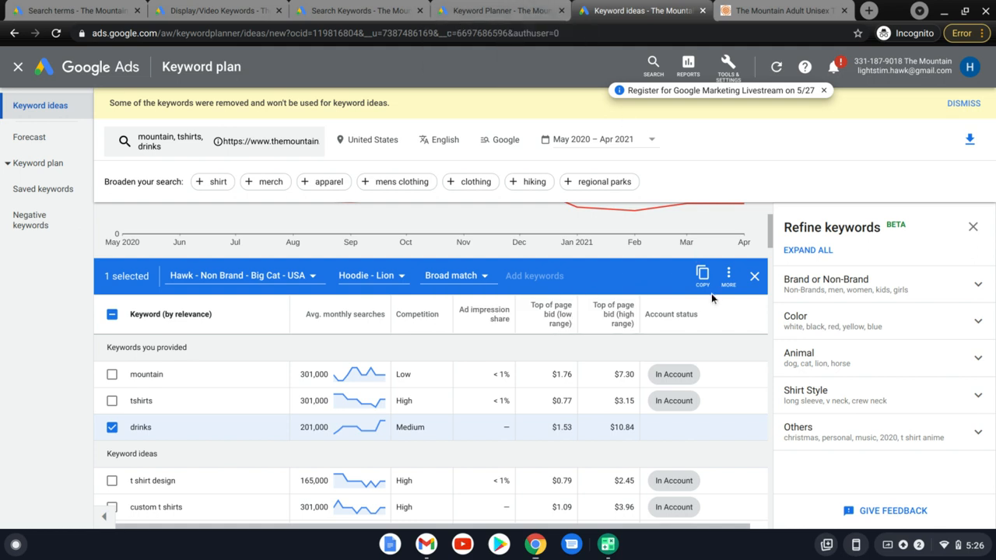
click(728, 274)
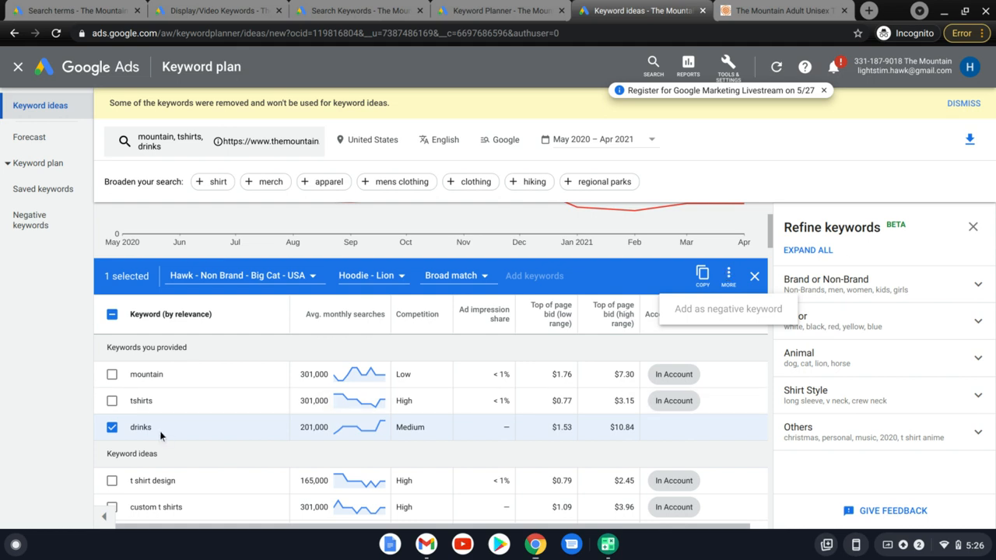
Return to the search campaigns and open The Mountain ad group of the Hawk - Brand - USA campaign.
click(472, 8)
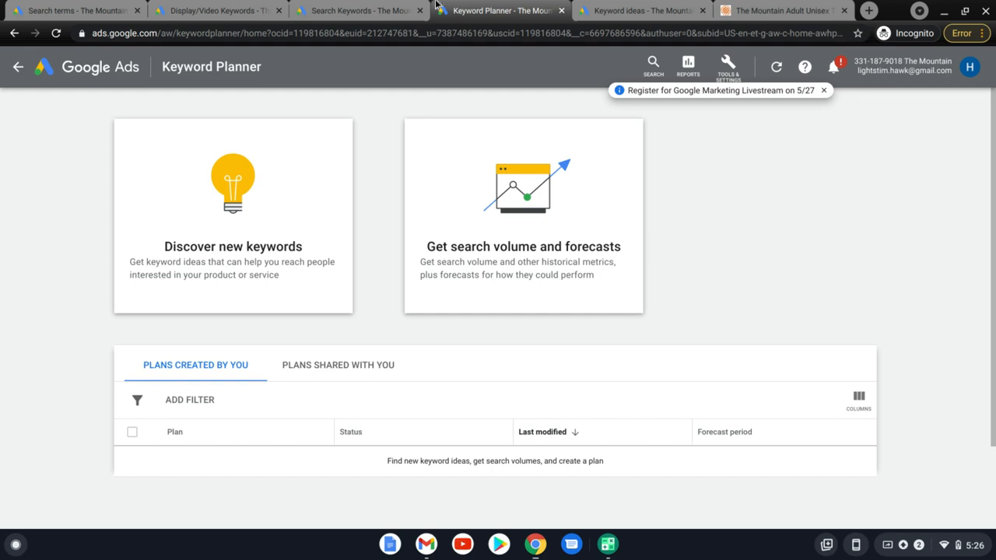
click(376, 7)
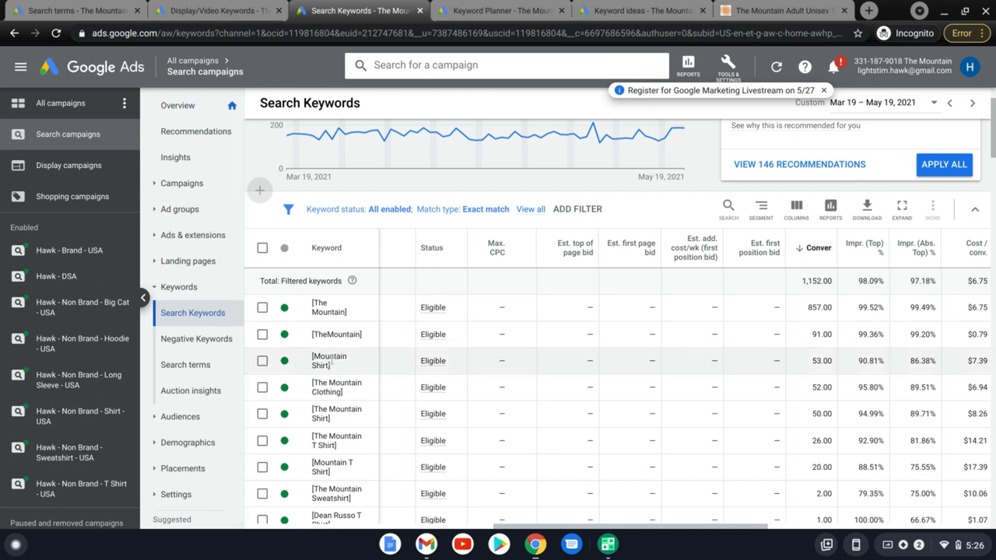
scroll(331, 359, up, 1)
scroll(331, 359, up, 1)
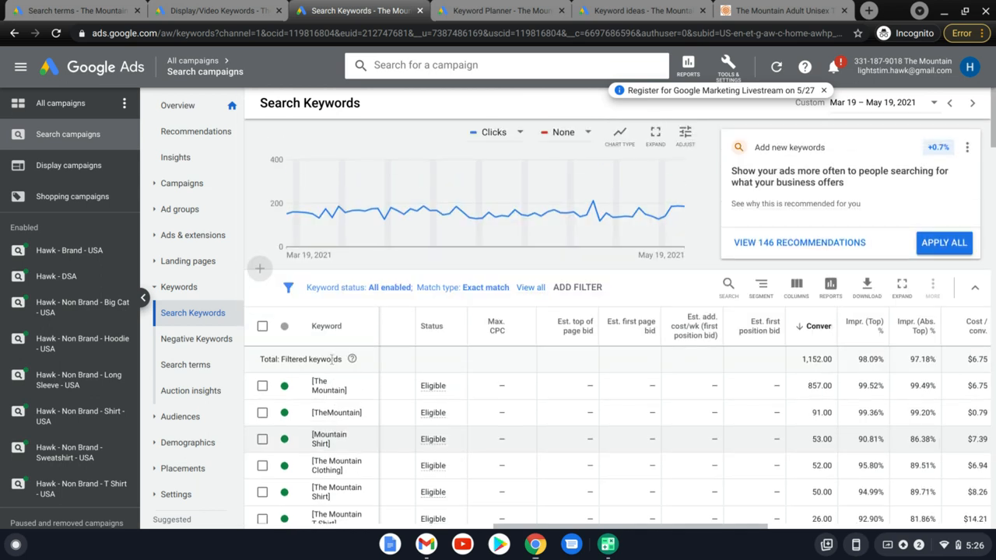
click(206, 209)
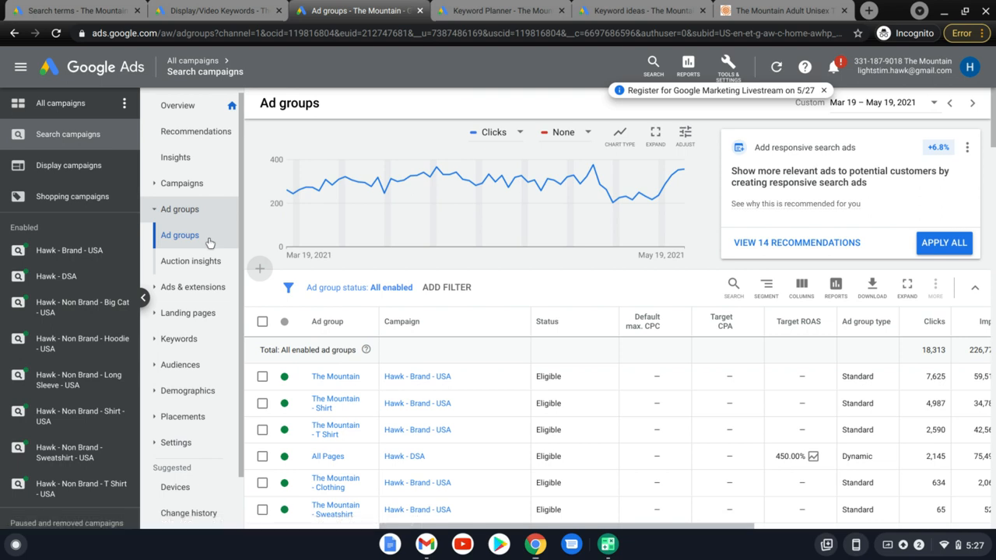
click(337, 378)
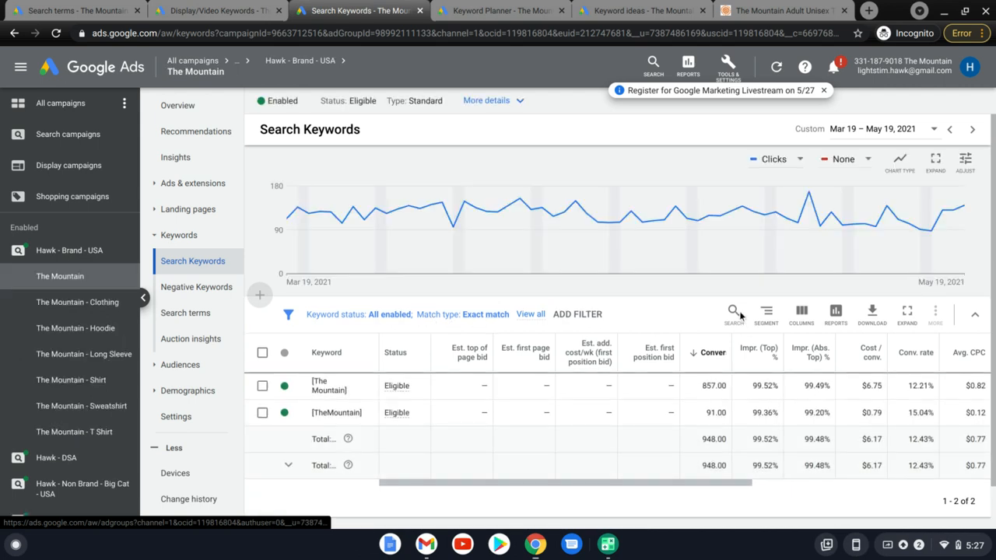
Reset the search keyword filters to show all but removed keywords, and review The Mountain ad group's keyword list.
click(499, 321)
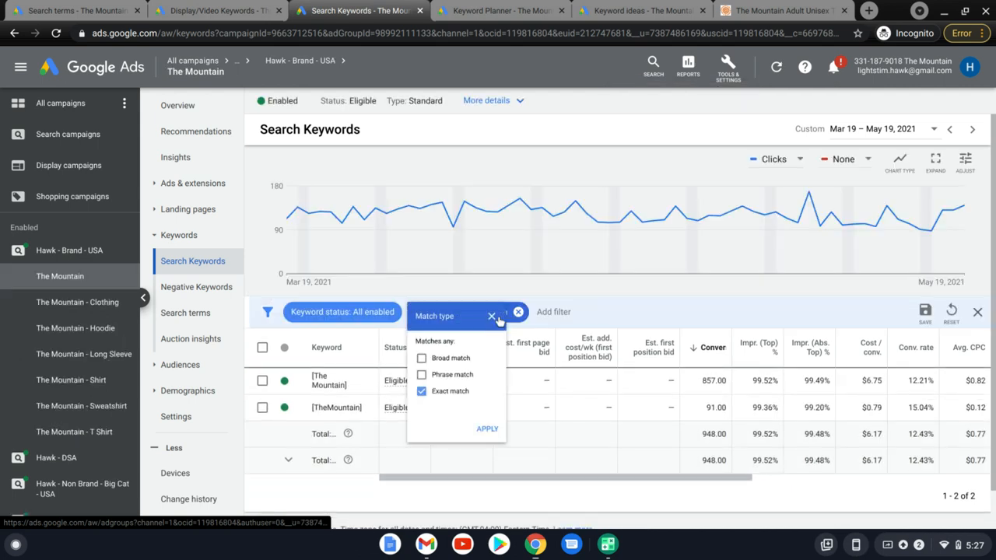
click(951, 314)
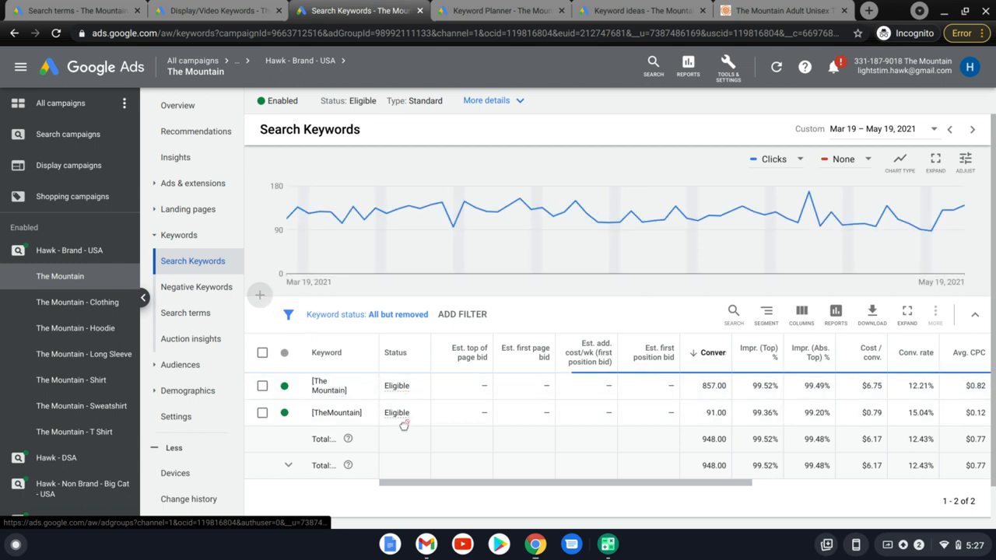
scroll(476, 459, down, 2)
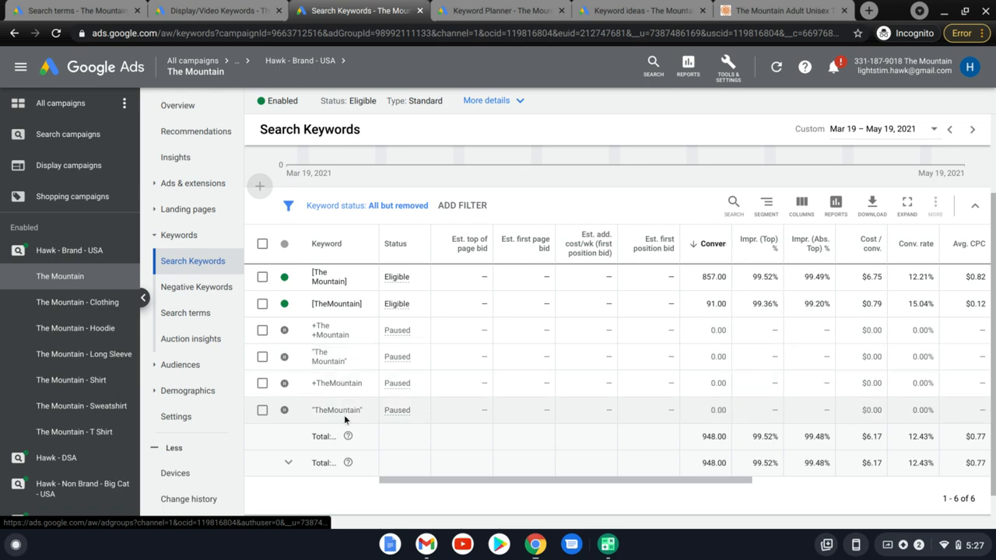
scroll(344, 415, up, 1)
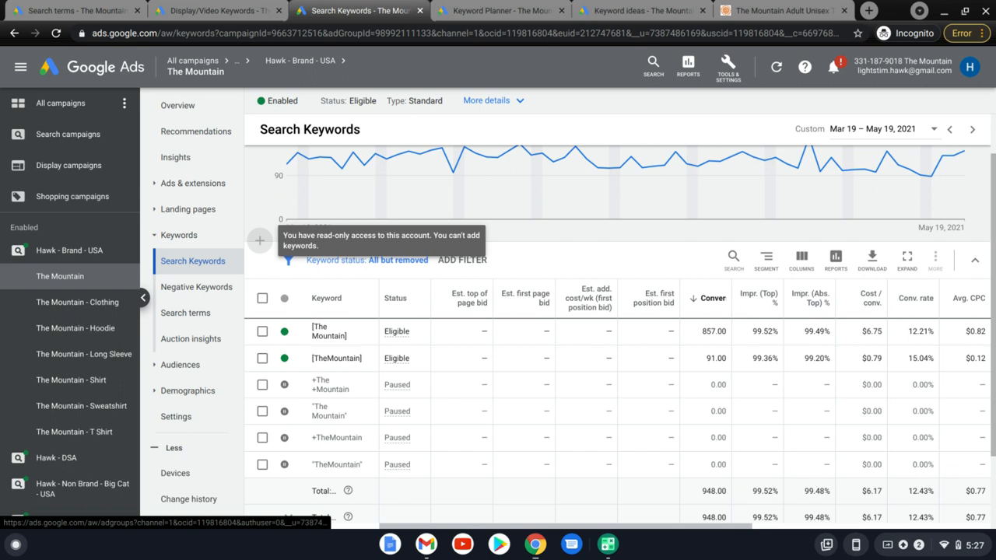
scroll(615, 312, up, 1)
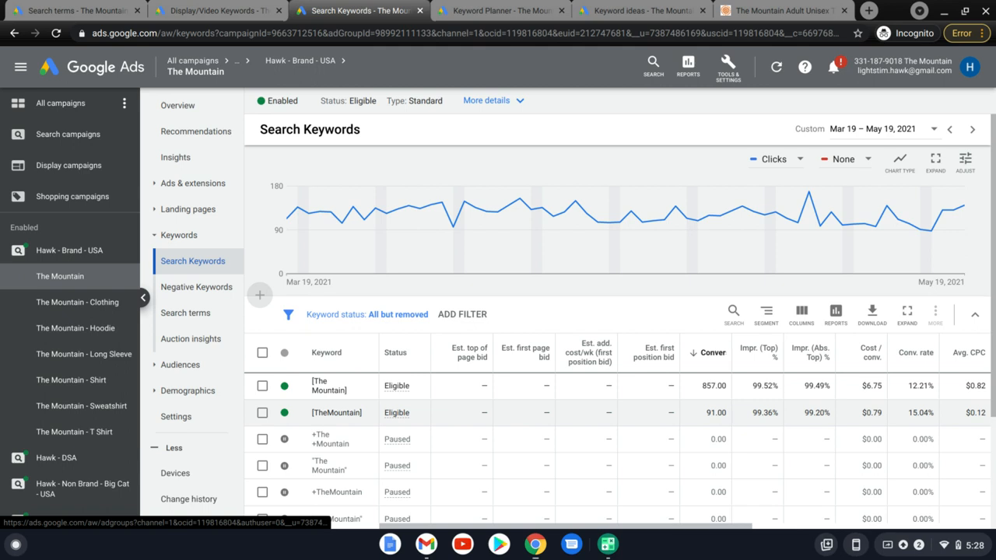
scroll(620, 337, down, 2)
scroll(620, 337, up, 2)
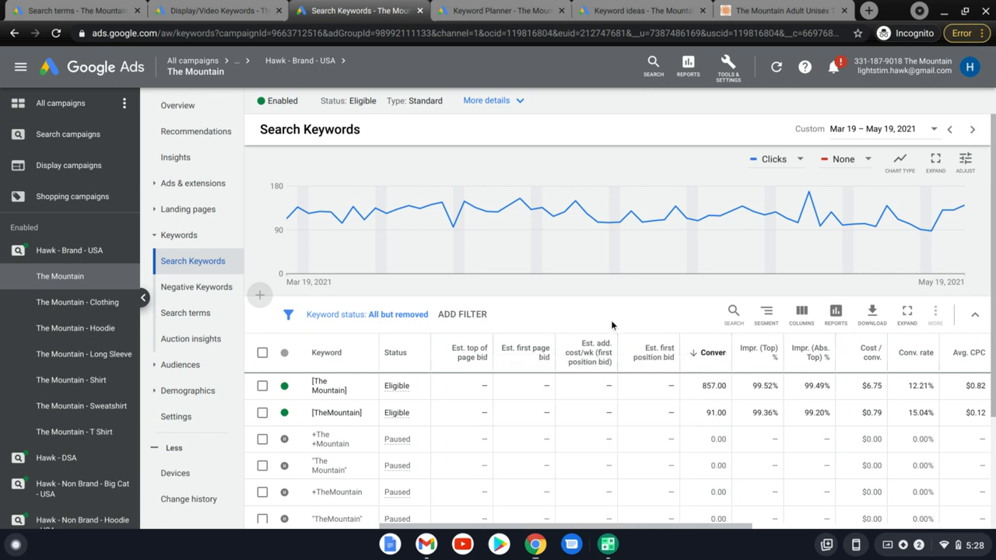
scroll(610, 320, down, 1)
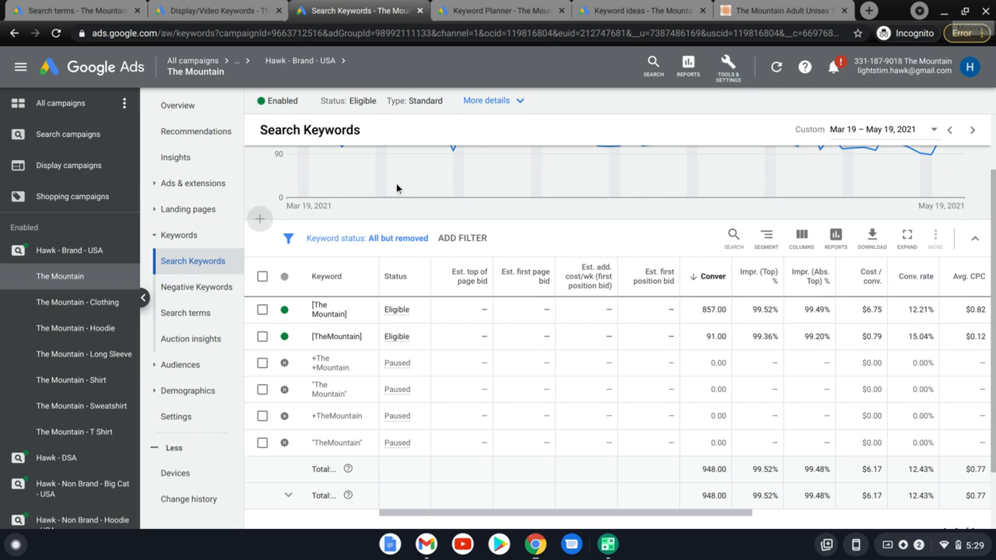
Review the search terms of The Mountain ad group and of The Mountain - Clothing ad group.
click(175, 315)
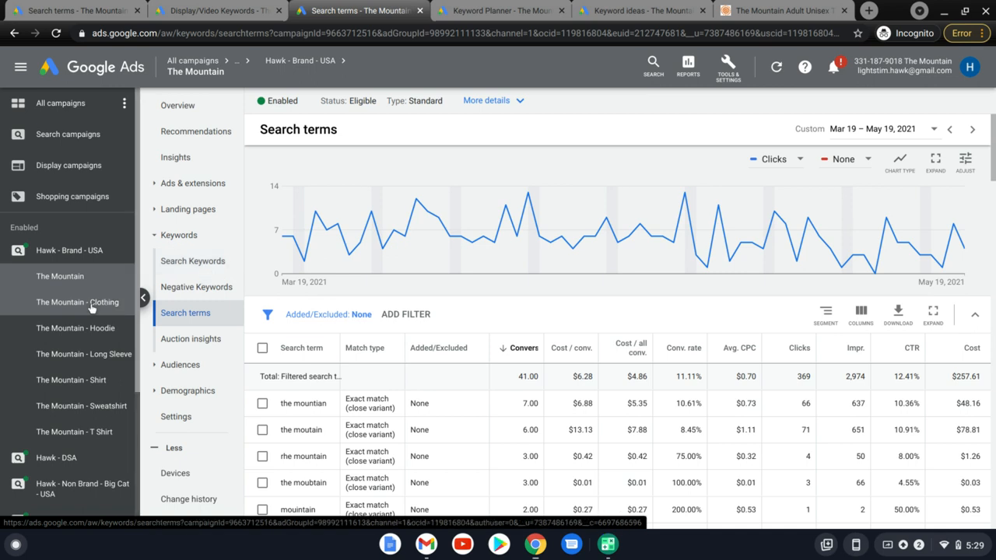
scroll(325, 344, down, 3)
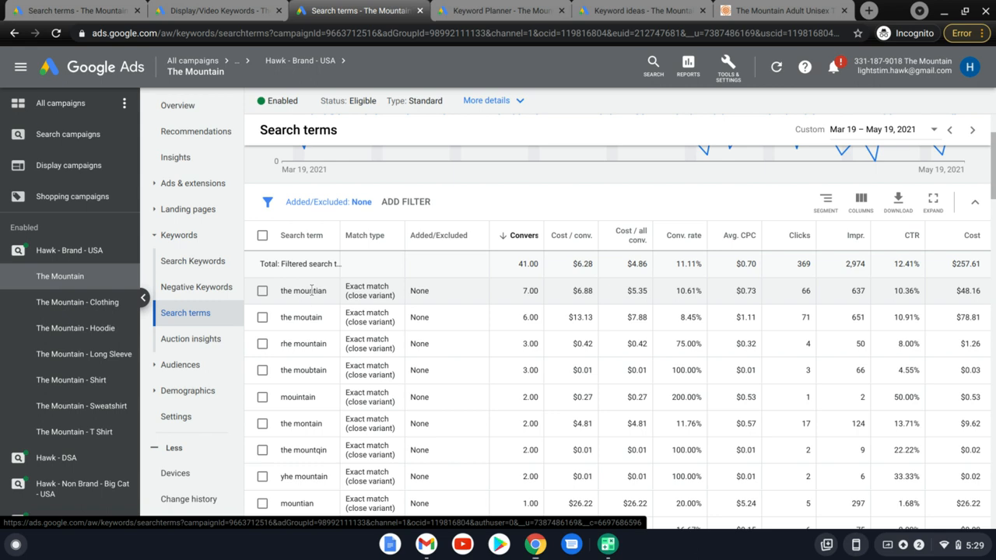
click(52, 311)
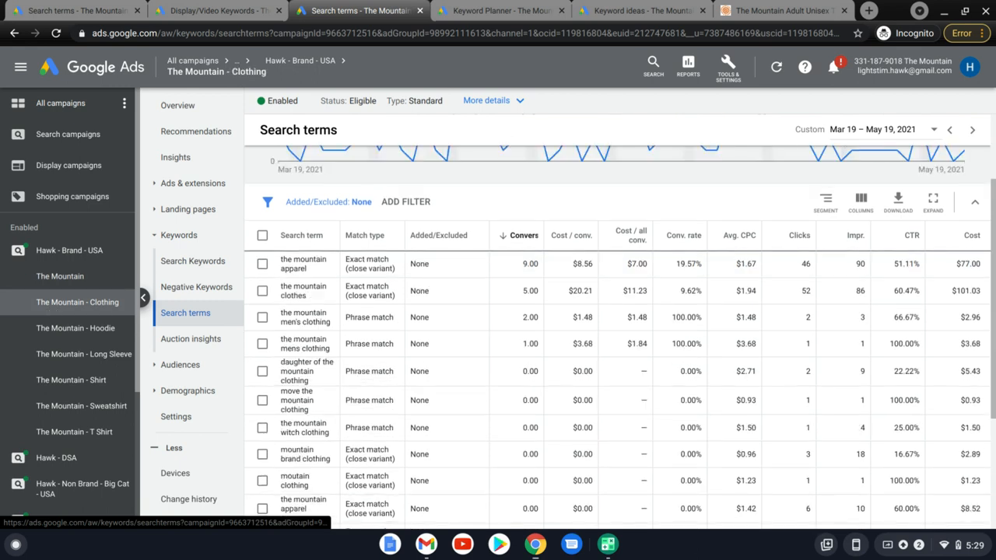
scroll(456, 310, up, 1)
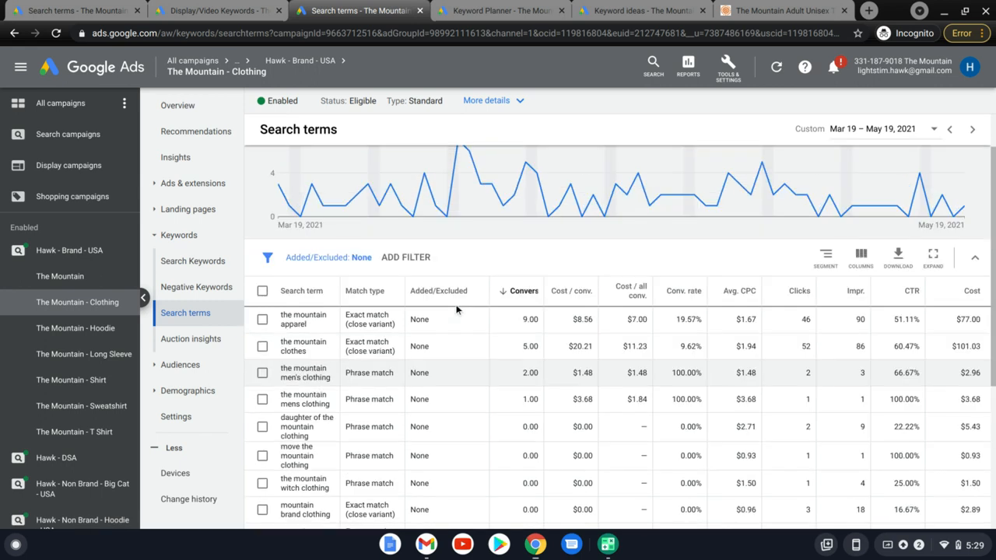